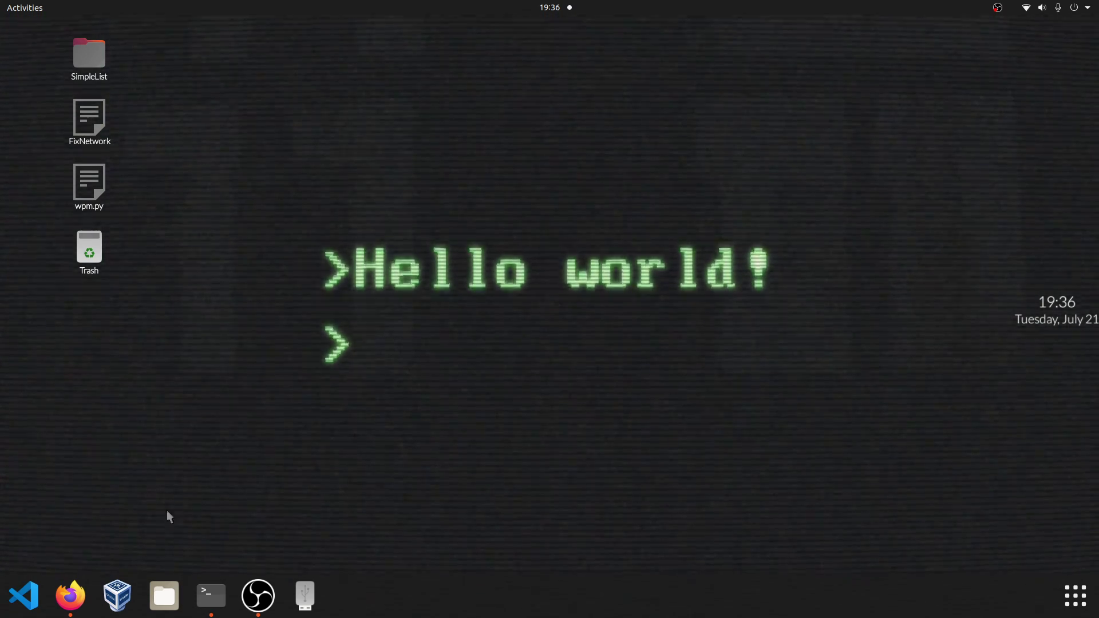
Bring up Firefox with the typing test, then show the 'fastest typing speed' Google results tab.
{"action": "left_click", "coordinate": [70, 595]}
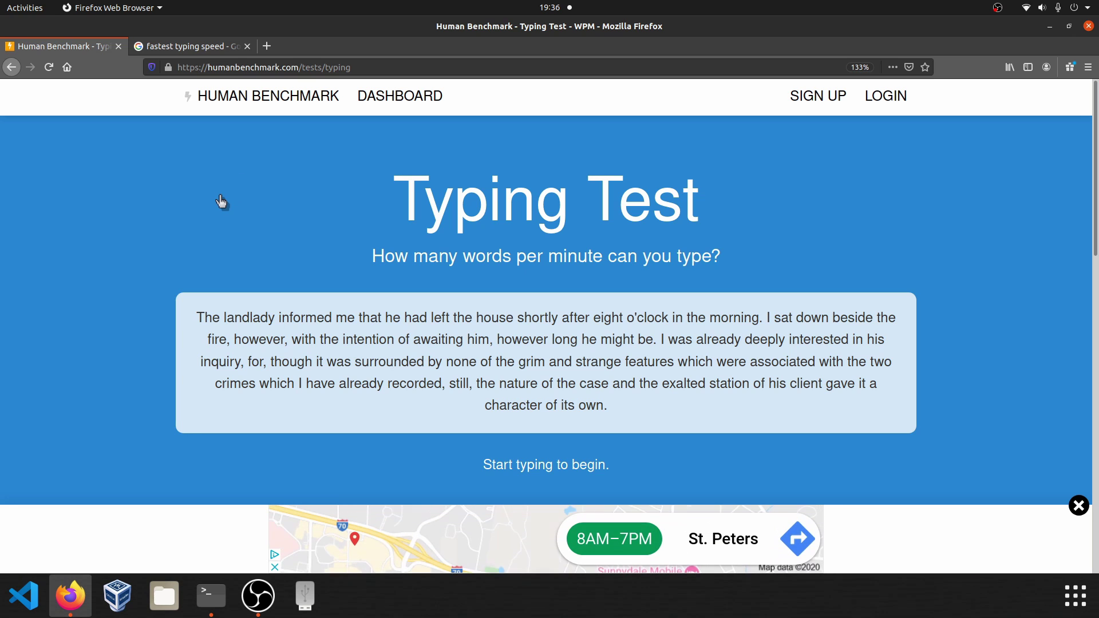
{"action": "left_click", "coordinate": [197, 45]}
{"action": "scroll", "coordinate": [750, 315], "scroll_direction": "down", "scroll_amount": 2}
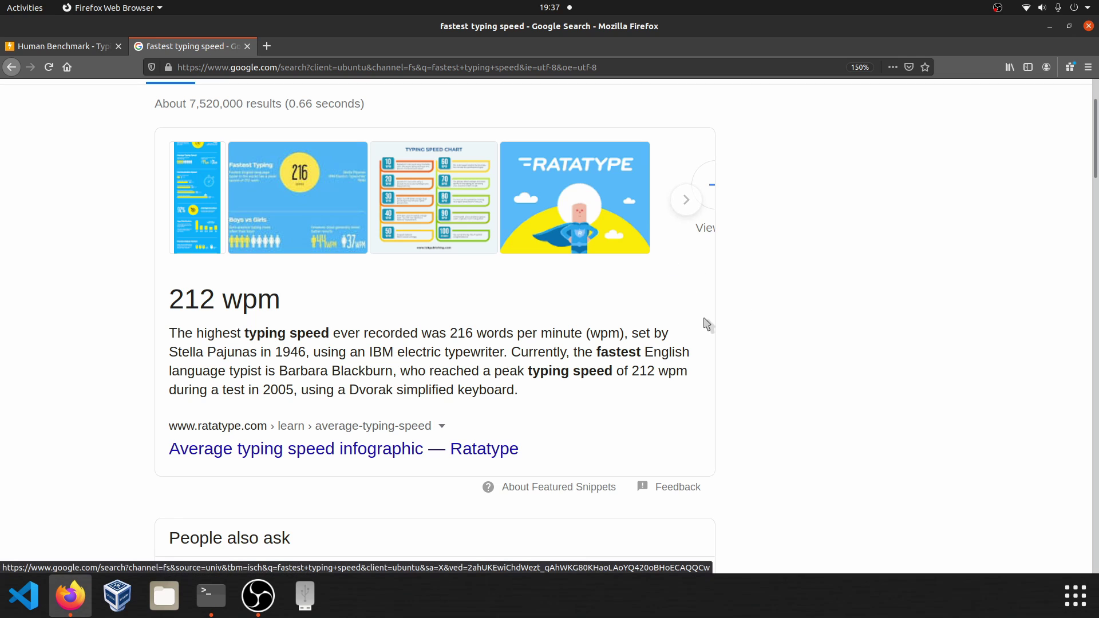
Return to the Human Benchmark tab and reload it for a new typing passage.
{"action": "key", "text": "ctrl+Tab"}
{"action": "key", "text": "F5"}
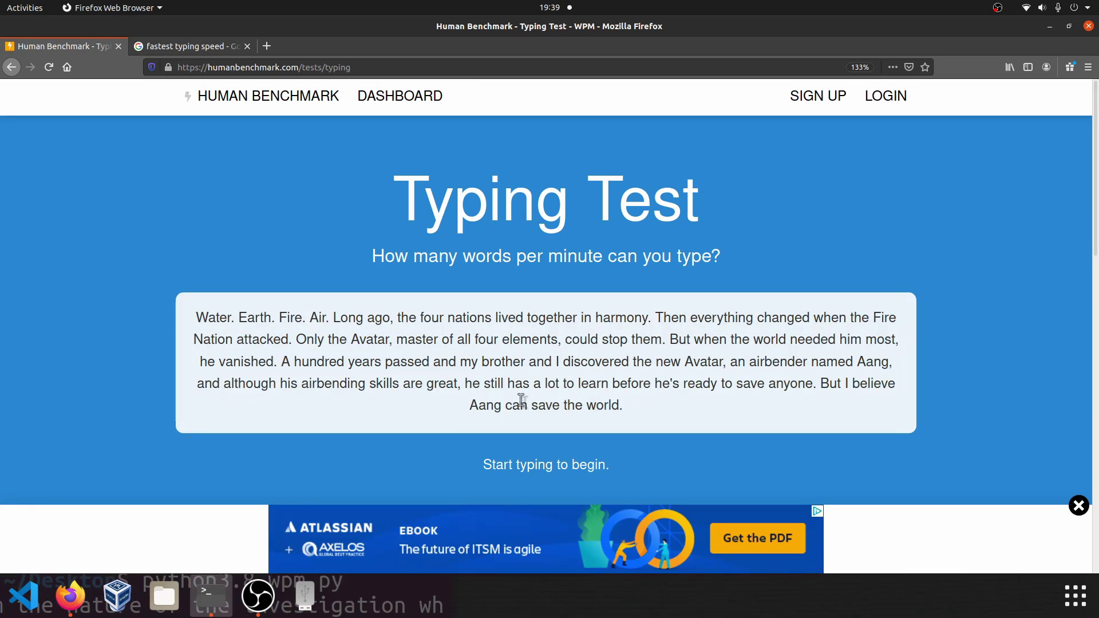
{"action": "type", "text": "Water. Earth. Fire. Air. Long ago, the four nations lived together in harmony. T"}
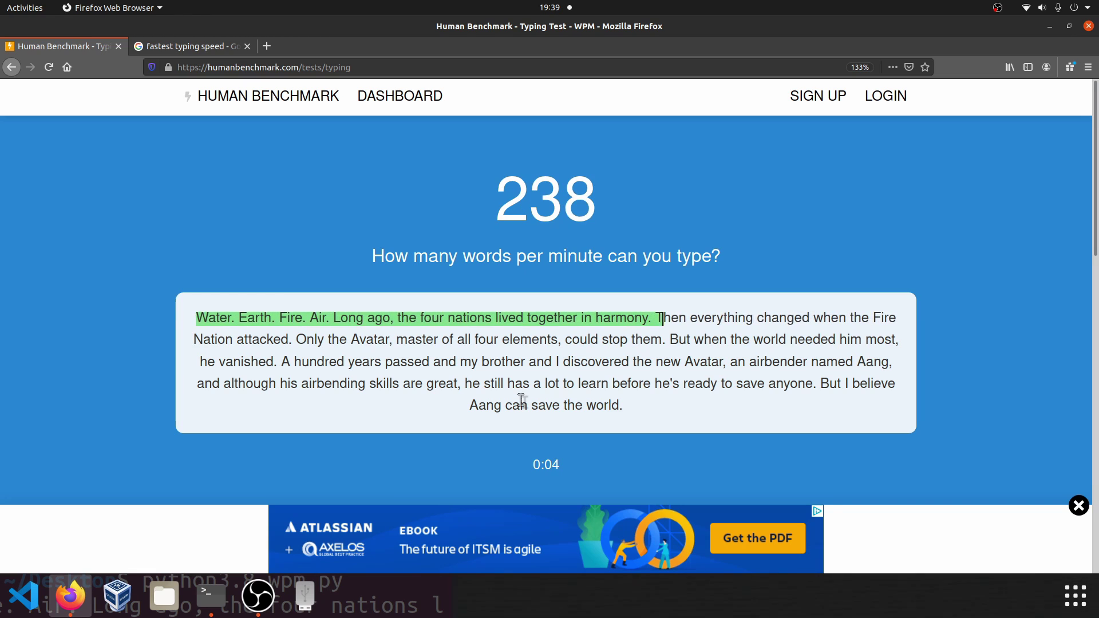
{"action": "type", "text": "hen everything changed when the Fire Na"}
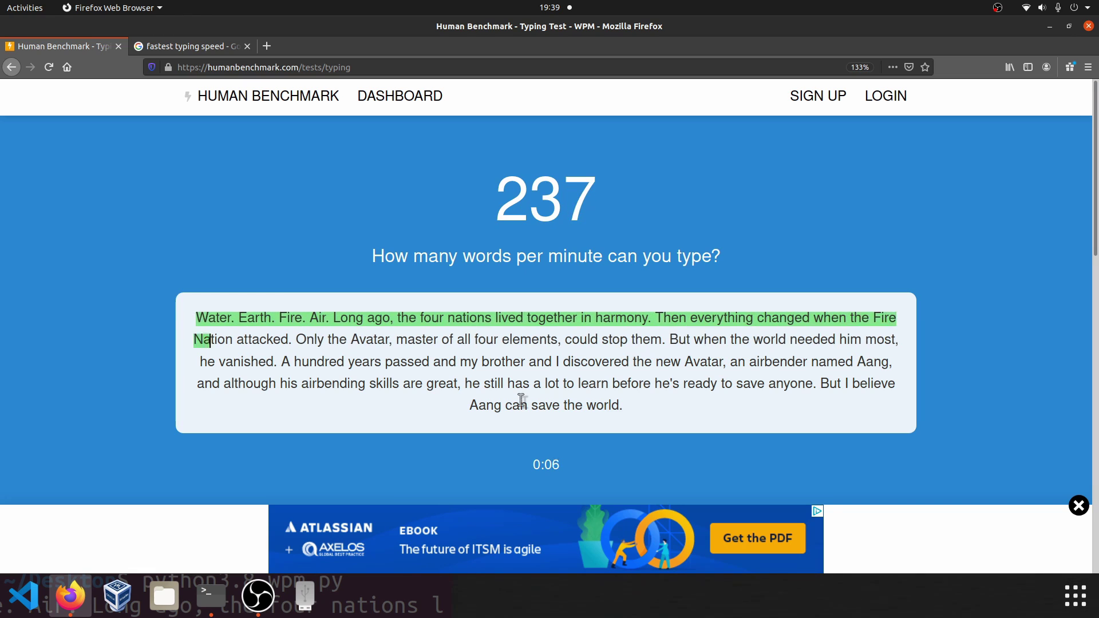
{"action": "type", "text": "tion attacked. Only the Avatar, master"}
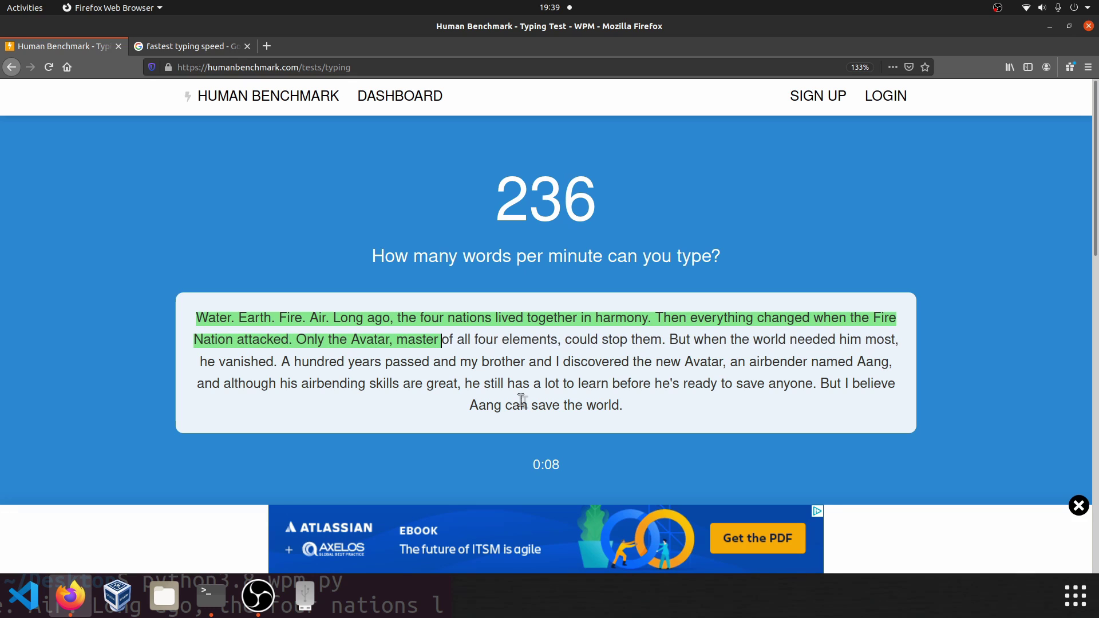
{"action": "type", "text": " of all four elements, could stop them."}
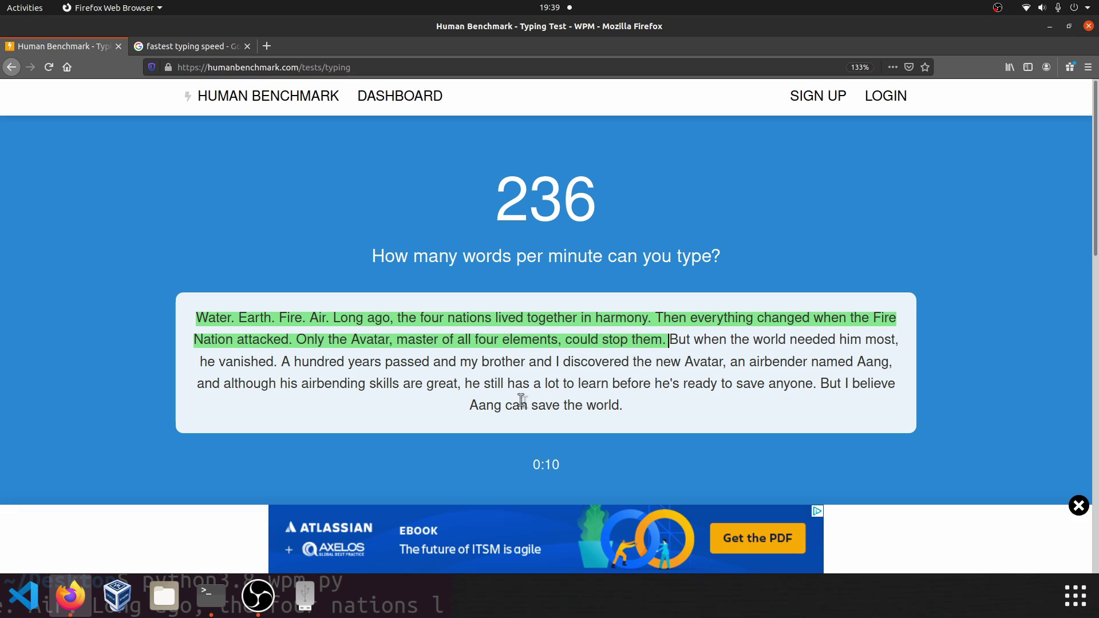
{"action": "type", "text": " But when the world needed him most, he v"}
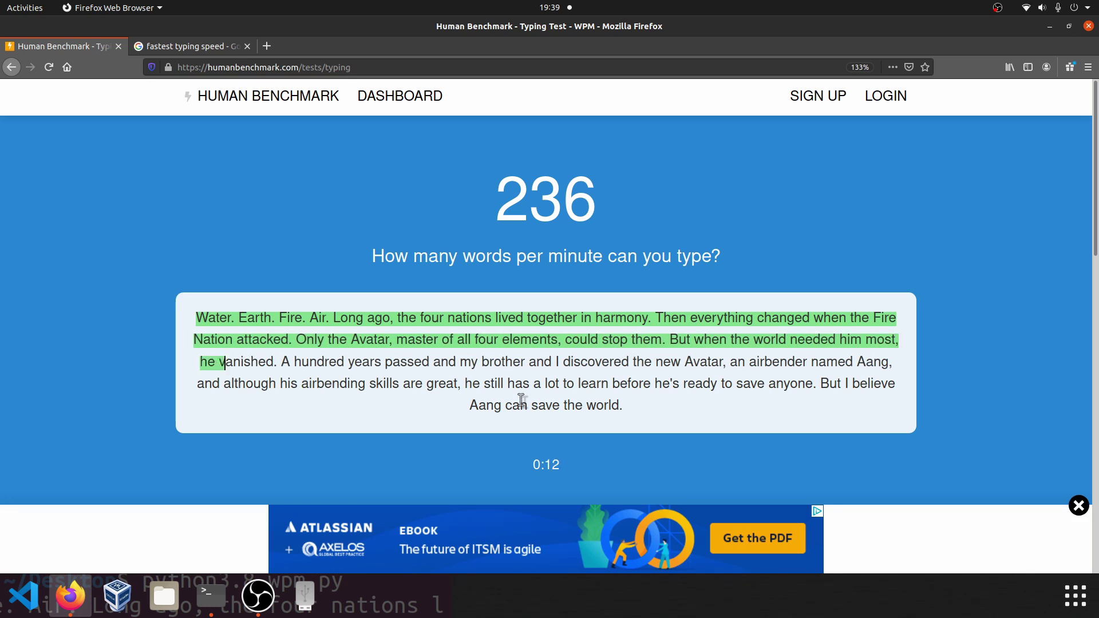
{"action": "type", "text": "anished. A hundred years passed and my "}
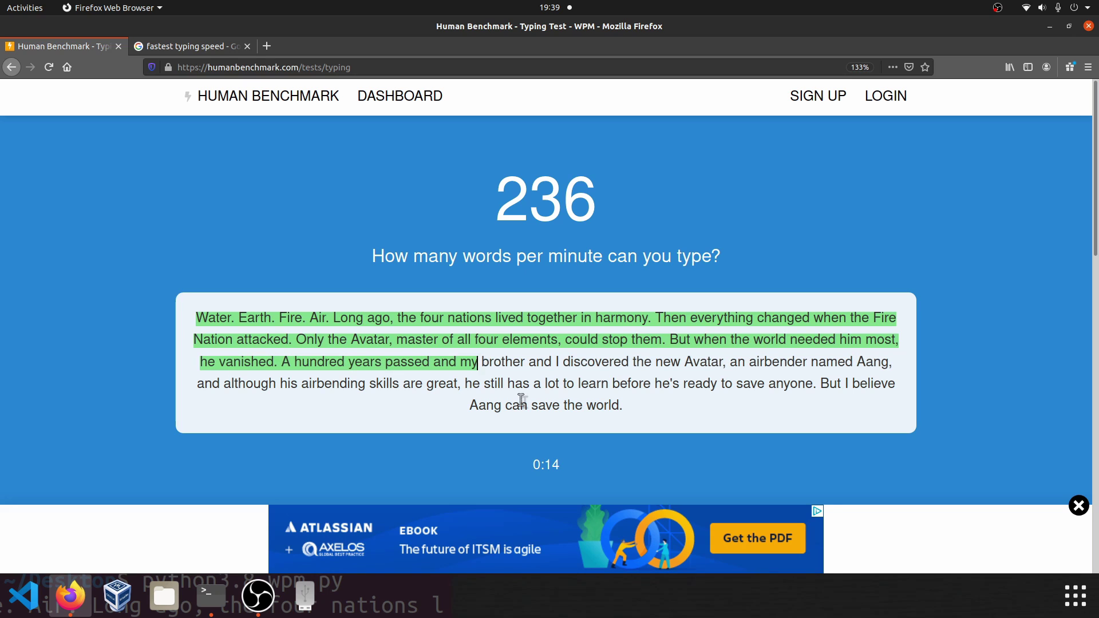
{"action": "type", "text": "brother and I discovered the new Avata"}
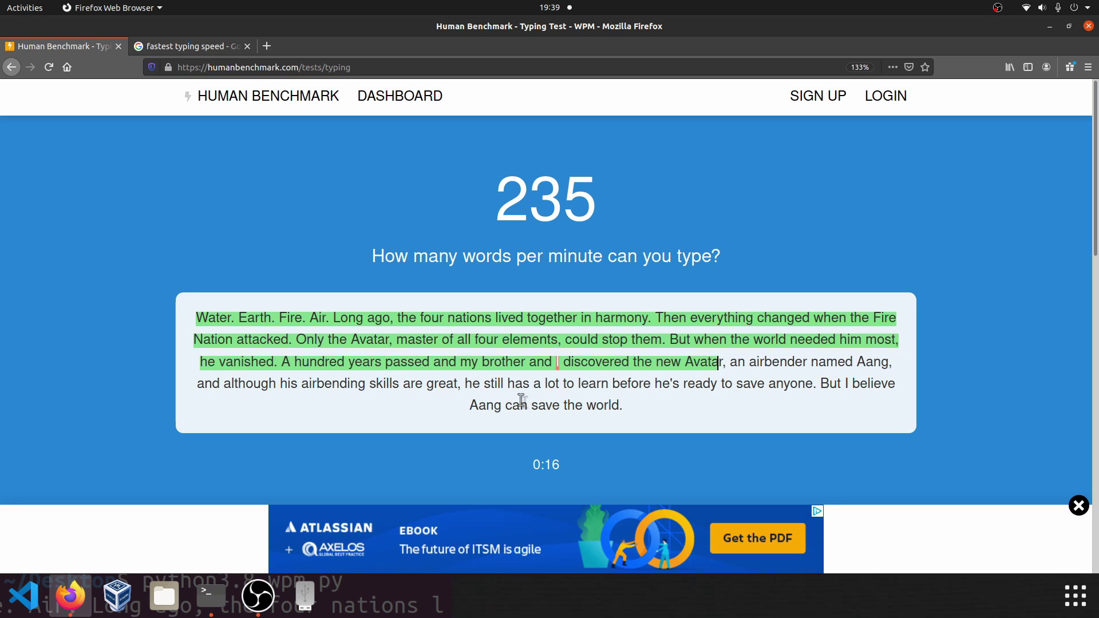
{"action": "type", "text": "r, an airbender named Aang, and althou"}
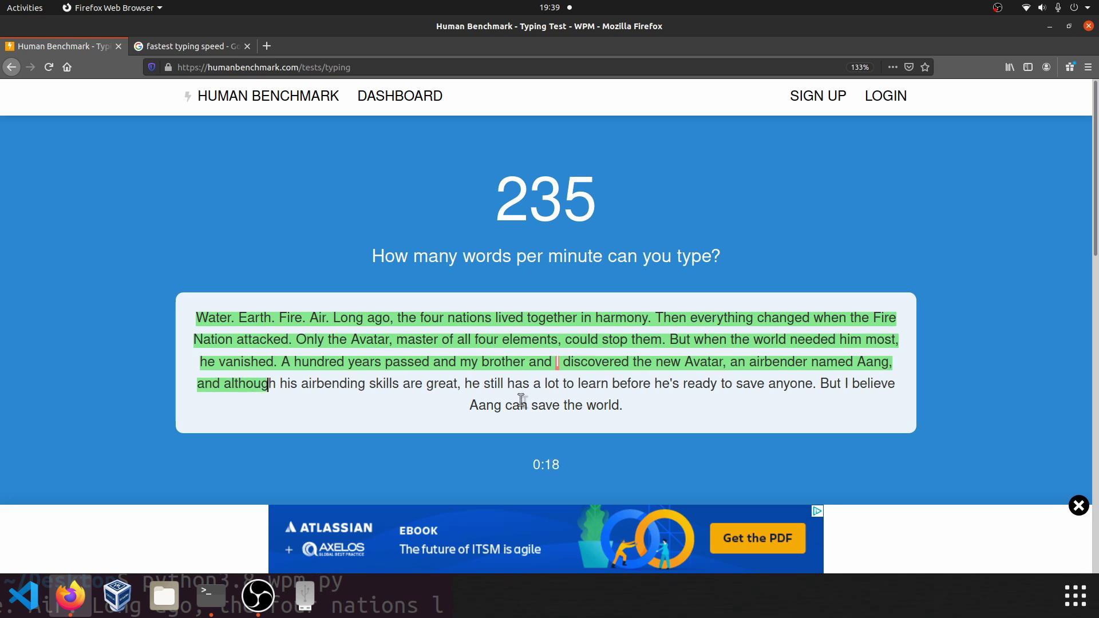
{"action": "type", "text": "gh his airbending skills are great, he s"}
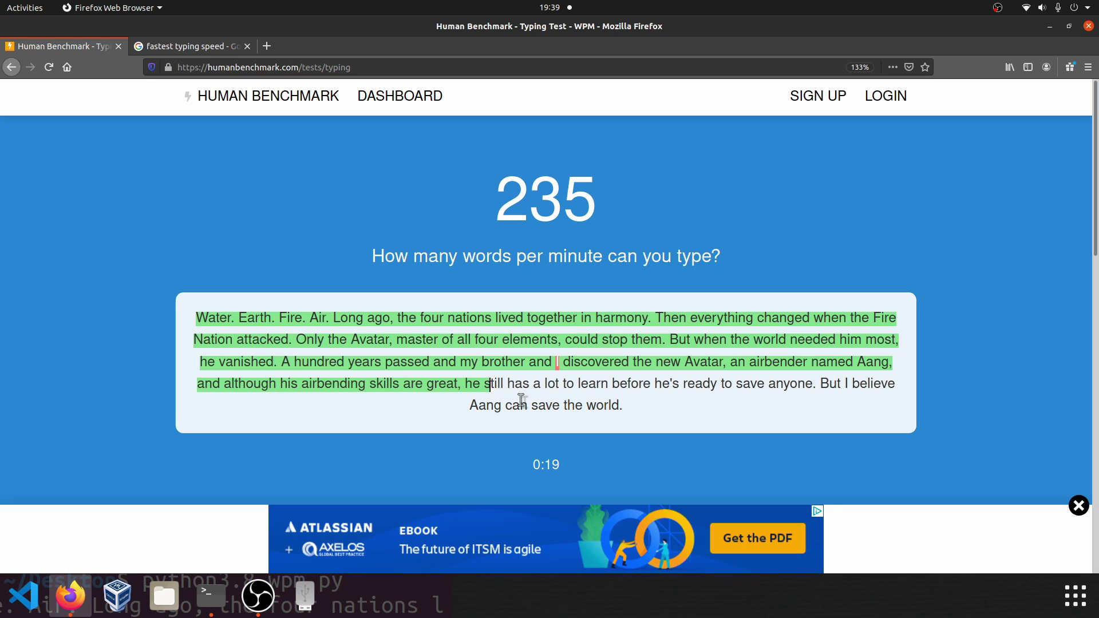
{"action": "type", "text": "till has a lot to learn before he's ready"}
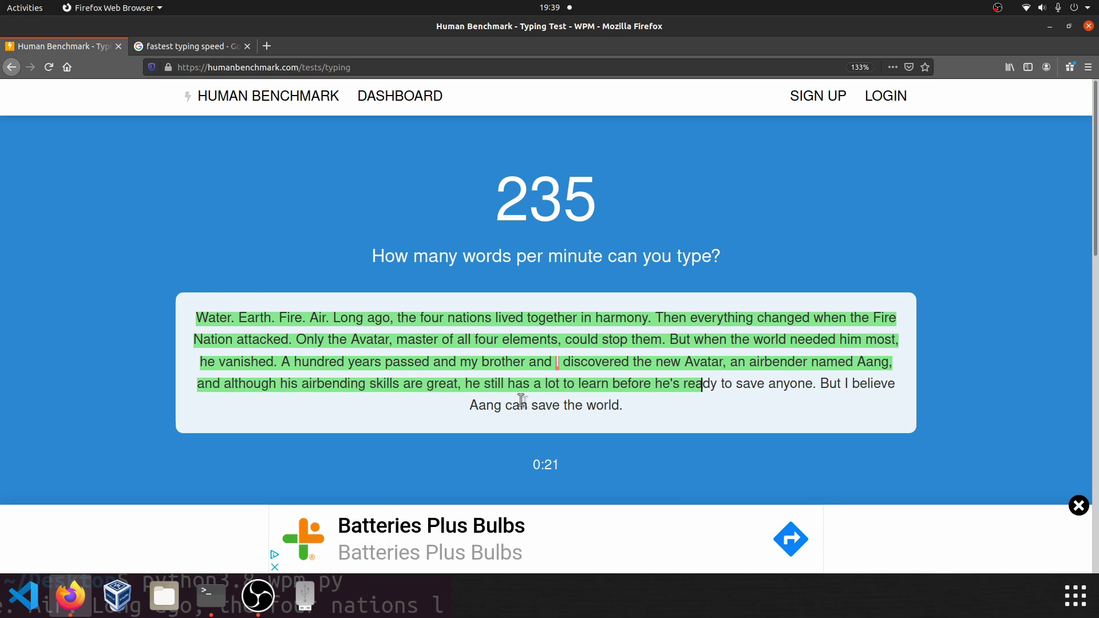
{"action": "type", "text": " to save anyone. But I believe Aang c"}
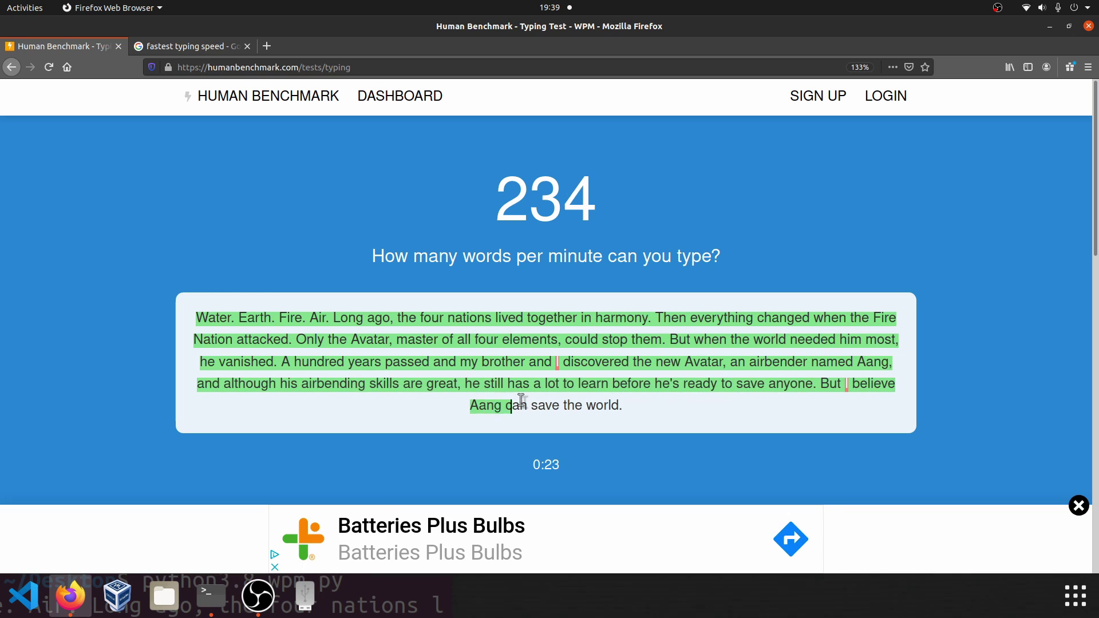
{"action": "type", "text": "an save the world."}
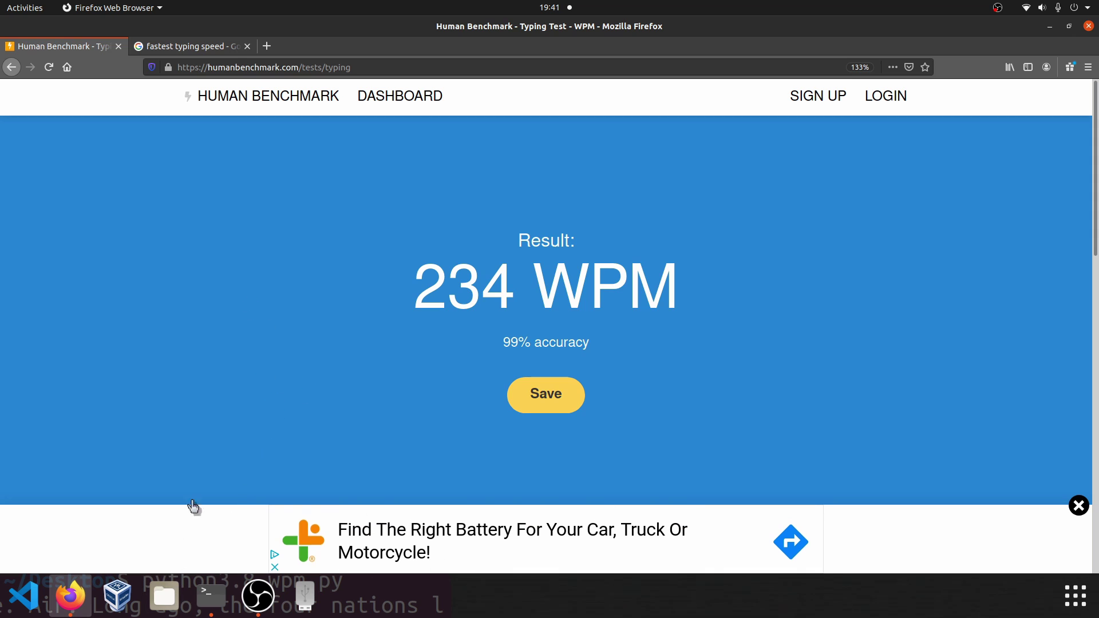
Switch to a maximized VS Code, open wpm.py and dismiss the Python extension prompt.
{"action": "key", "text": "ctrl+q"}
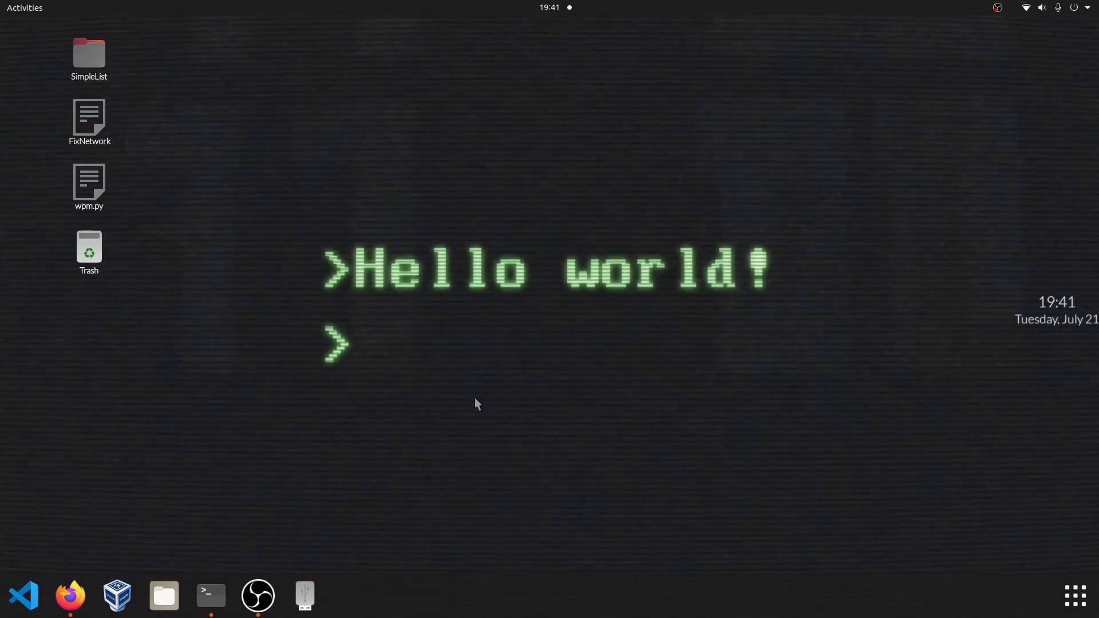
{"action": "key", "text": "super+1"}
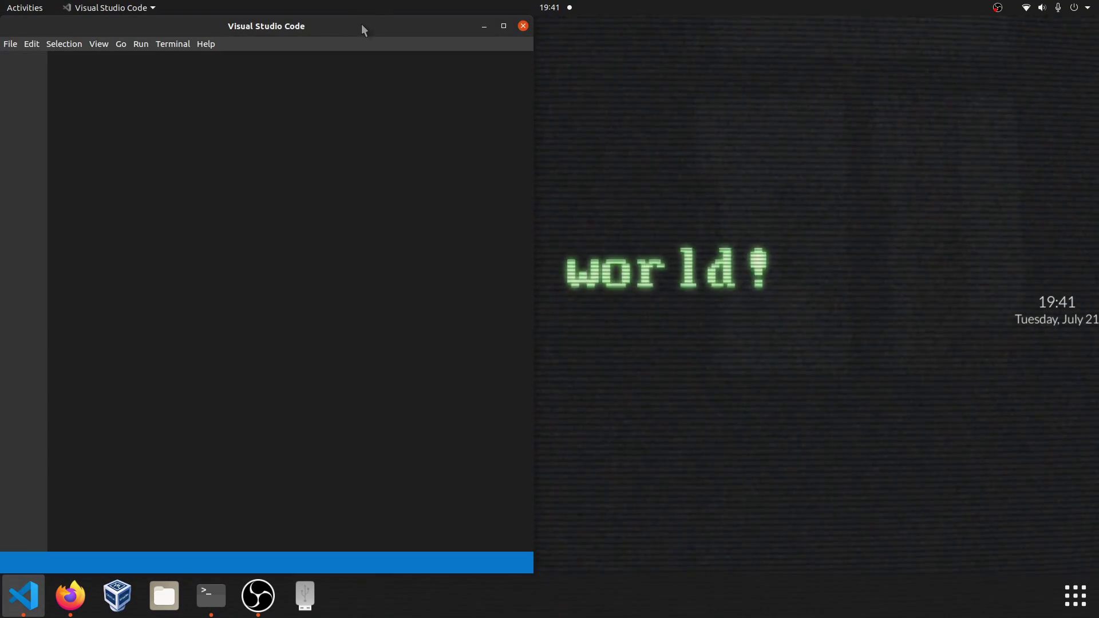
{"action": "double_click", "coordinate": [361, 25]}
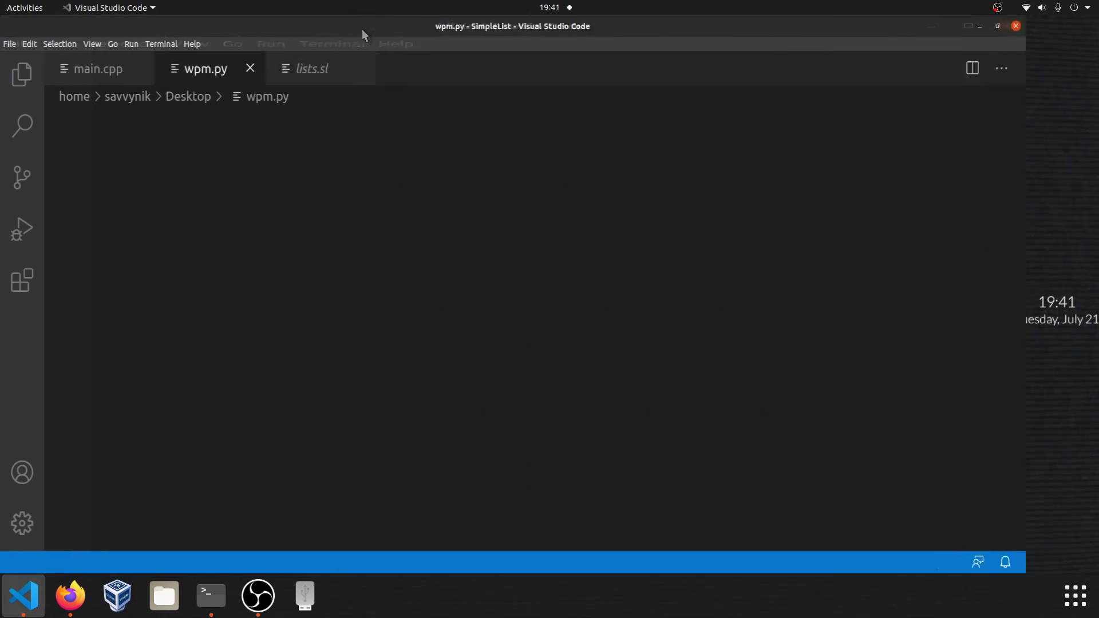
{"action": "left_click", "coordinate": [216, 70]}
{"action": "left_click", "coordinate": [1074, 481]}
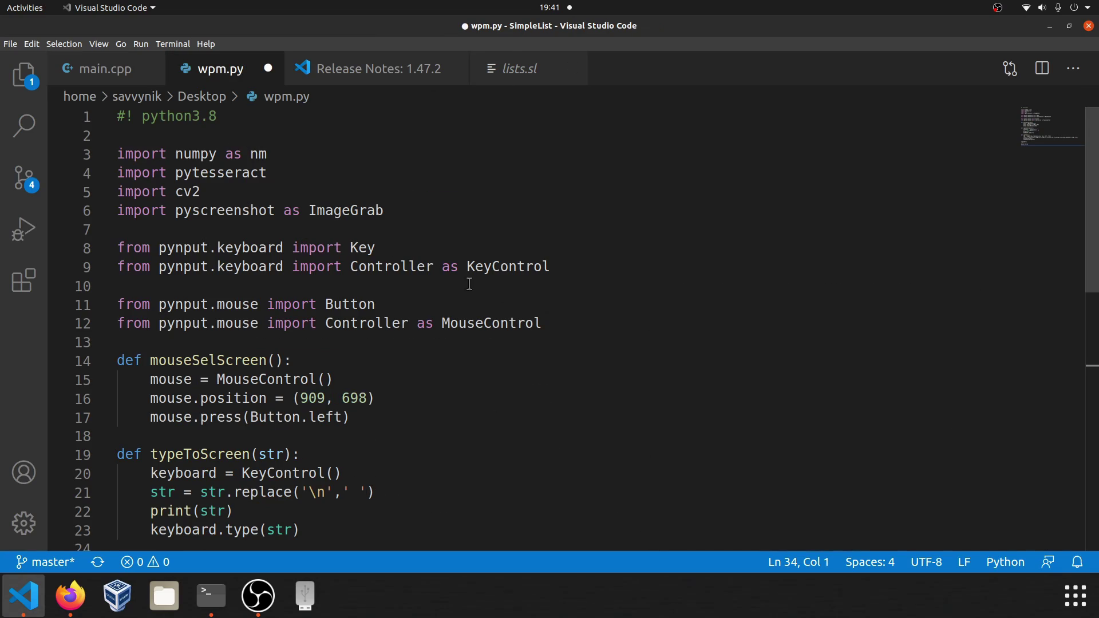
Select import lines 2 to 13, then move to the mouseSelScreen definition.
{"action": "left_click", "coordinate": [359, 211]}
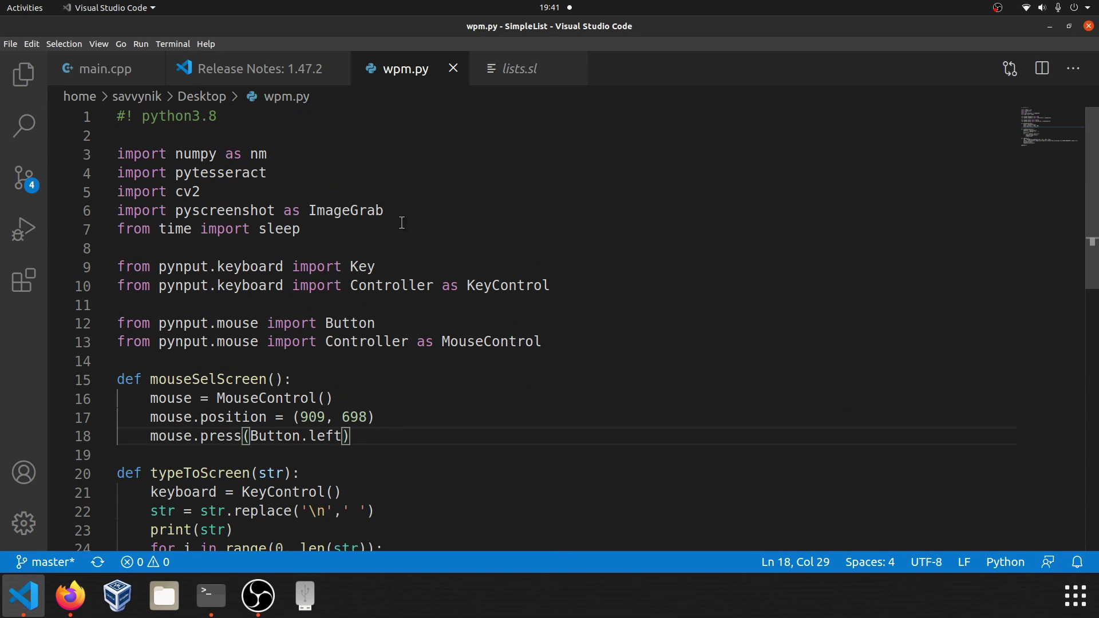
{"action": "left_click", "coordinate": [637, 342]}
{"action": "left_click_drag", "start_coordinate": [551, 342], "coordinate": [117, 135]}
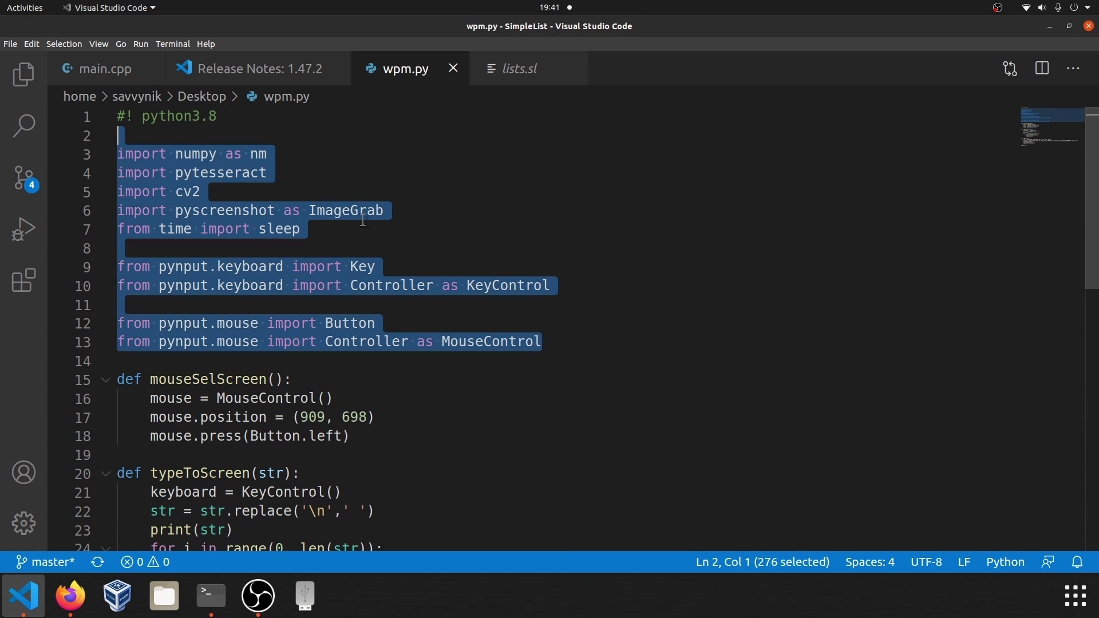
{"action": "scroll", "coordinate": [403, 189], "scroll_direction": "down", "scroll_amount": 3}
{"action": "left_click", "coordinate": [687, 239]}
{"action": "scroll", "coordinate": [679, 228], "scroll_direction": "down", "scroll_amount": 2}
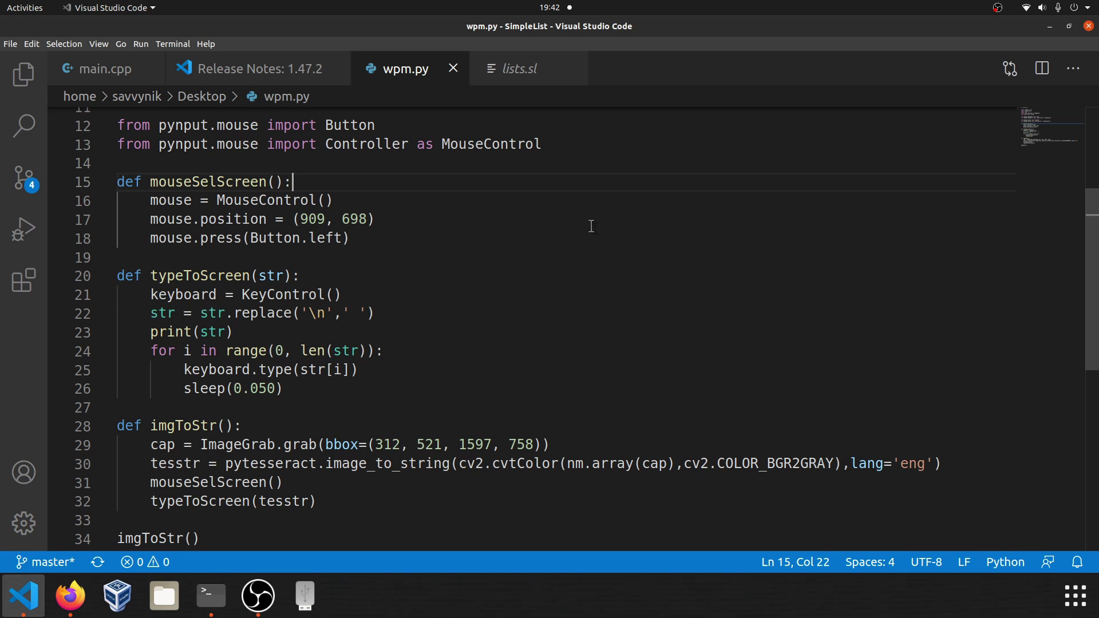
{"action": "scroll", "coordinate": [524, 287], "scroll_direction": "down", "scroll_amount": 6}
{"action": "scroll", "coordinate": [498, 292], "scroll_direction": "up", "scroll_amount": 2}
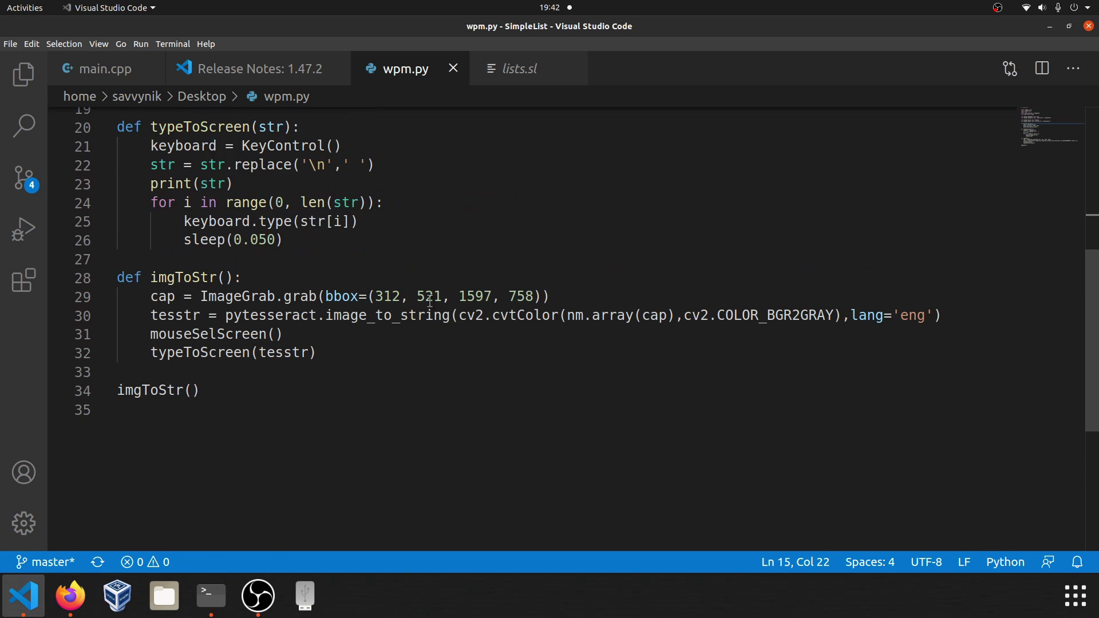
{"action": "scroll", "coordinate": [429, 301], "scroll_direction": "up", "scroll_amount": 4}
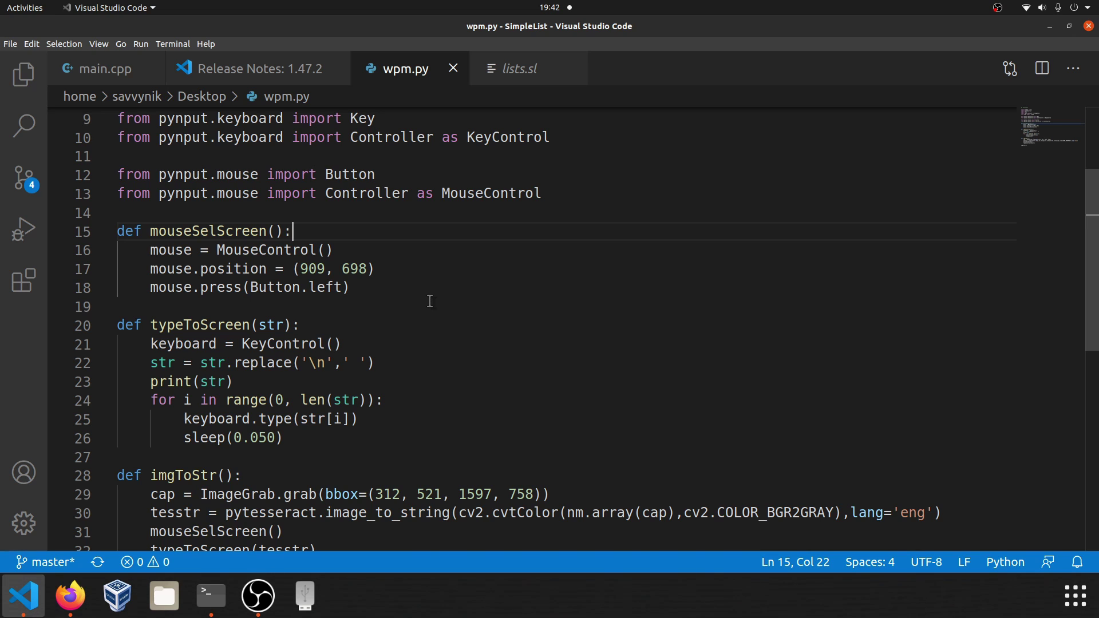
{"action": "scroll", "coordinate": [429, 301], "scroll_direction": "down", "scroll_amount": 5}
{"action": "scroll", "coordinate": [430, 300], "scroll_direction": "up", "scroll_amount": 2}
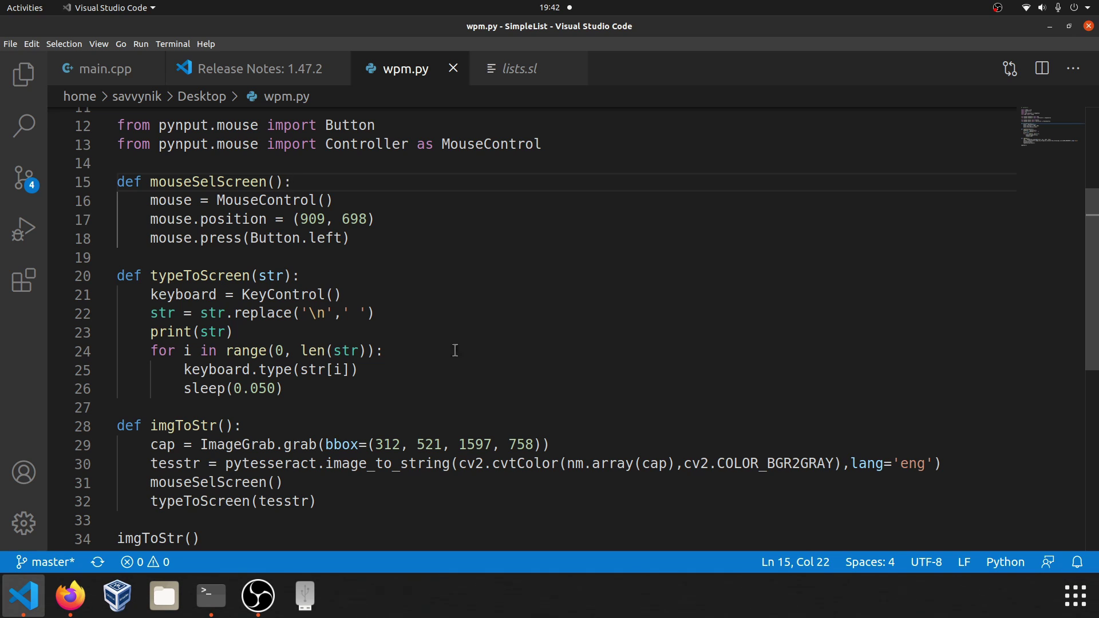
Delete the sleep(0.050) delay and the for-loop line in typeToScreen.
{"action": "left_click", "coordinate": [305, 388]}
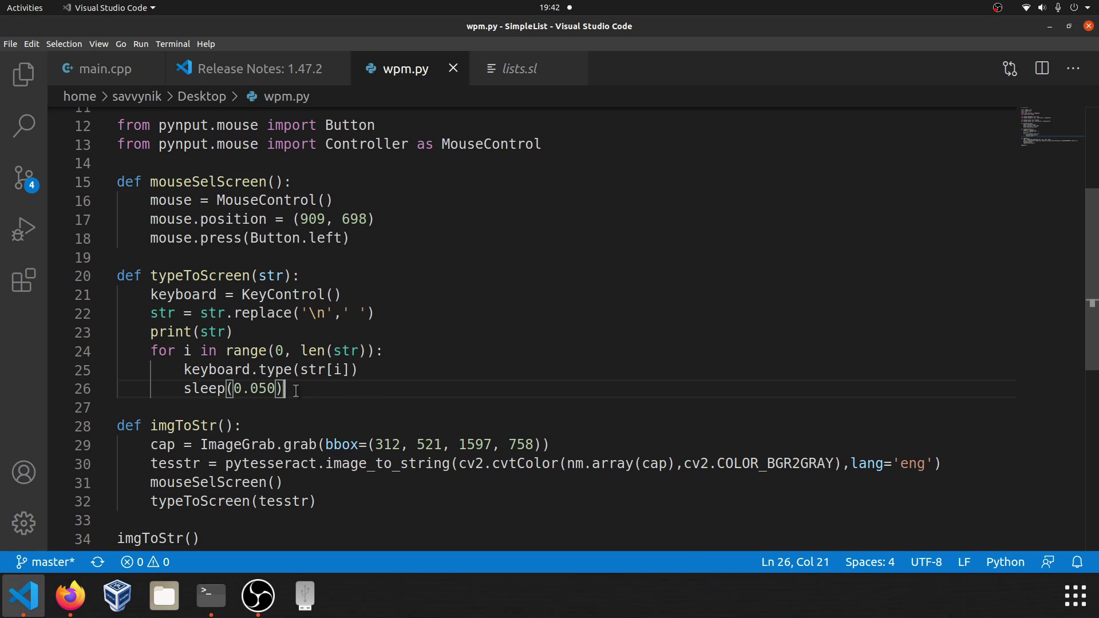
{"action": "left_click_drag", "start_coordinate": [327, 389], "coordinate": [112, 388]}
{"action": "key", "text": "BackSpace"}
{"action": "key", "text": "BackSpace"}
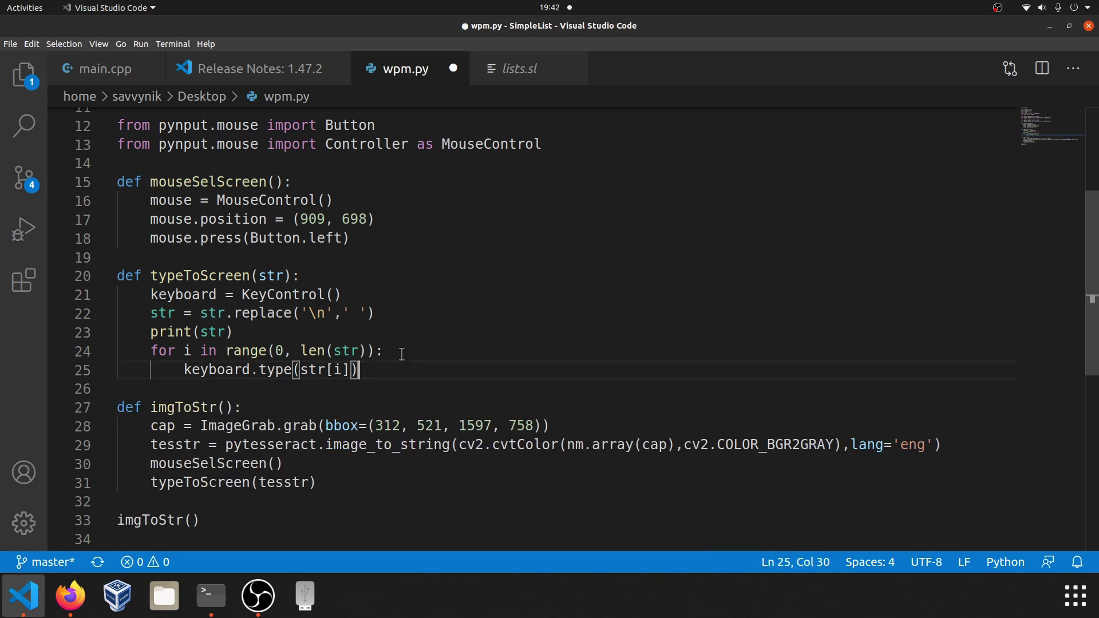
{"action": "left_click_drag", "start_coordinate": [383, 351], "coordinate": [114, 353]}
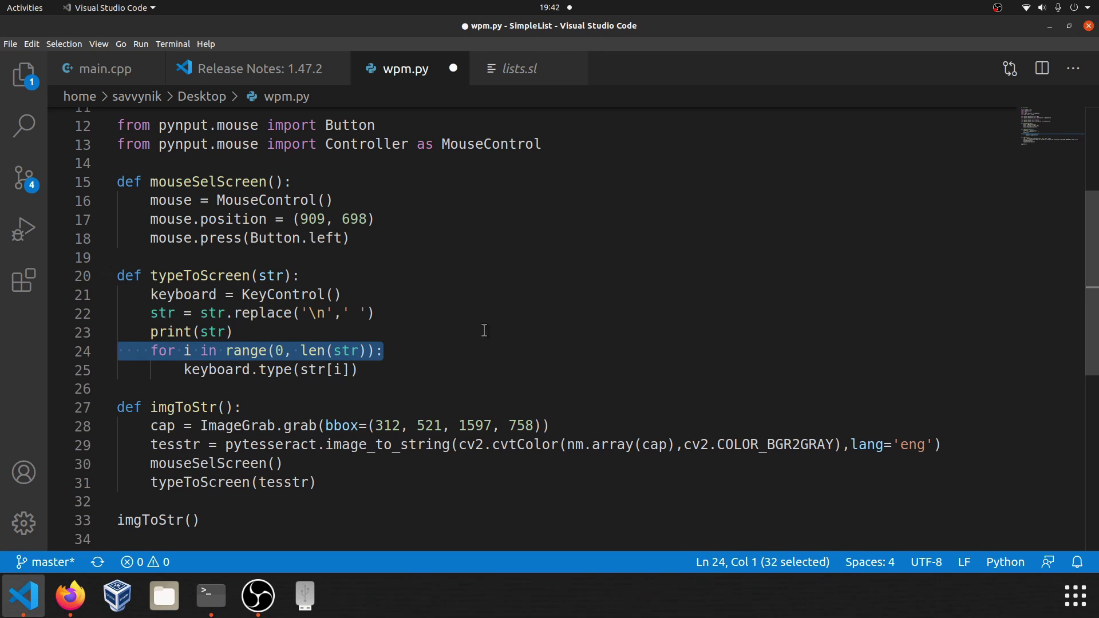
{"action": "key", "text": "BackSpace"}
{"action": "key", "text": "BackSpace"}
Re-indent keyboard.type, change str[i] to str, and save wpm.py.
{"action": "left_click", "coordinate": [184, 350]}
{"action": "key", "text": "BackSpace"}
{"action": "key", "text": "BackSpace"}
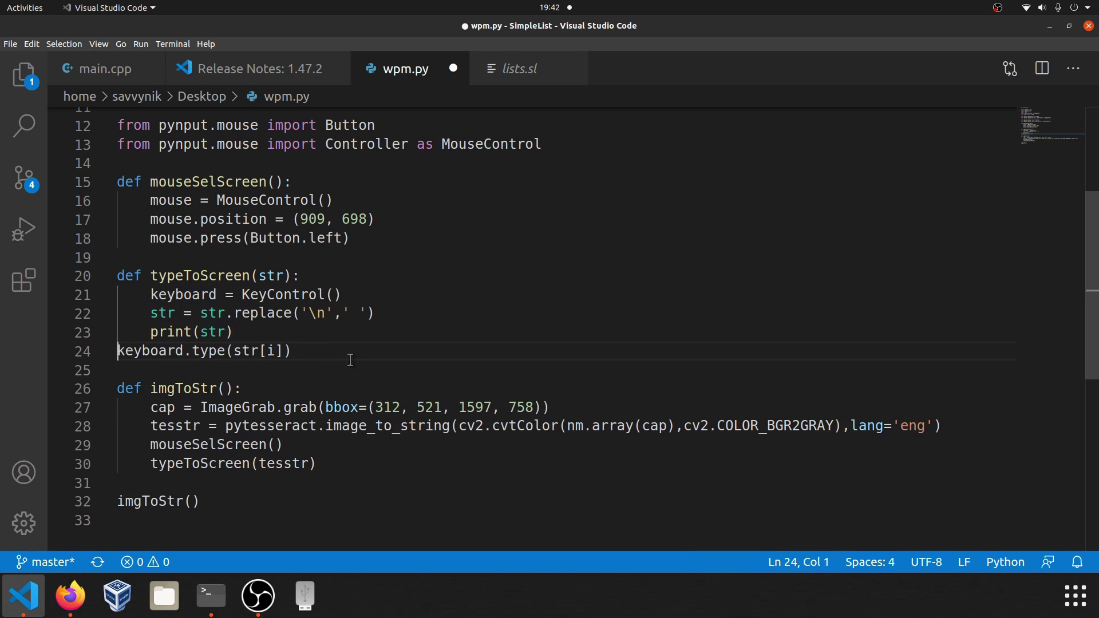
{"action": "key", "text": "Tab"}
{"action": "left_click", "coordinate": [331, 351]}
{"action": "key", "text": "Left"}
{"action": "key", "text": "BackSpace"}
{"action": "key", "text": "BackSpace"}
{"action": "key", "text": "BackSpace"}
{"action": "key", "text": "Down"}
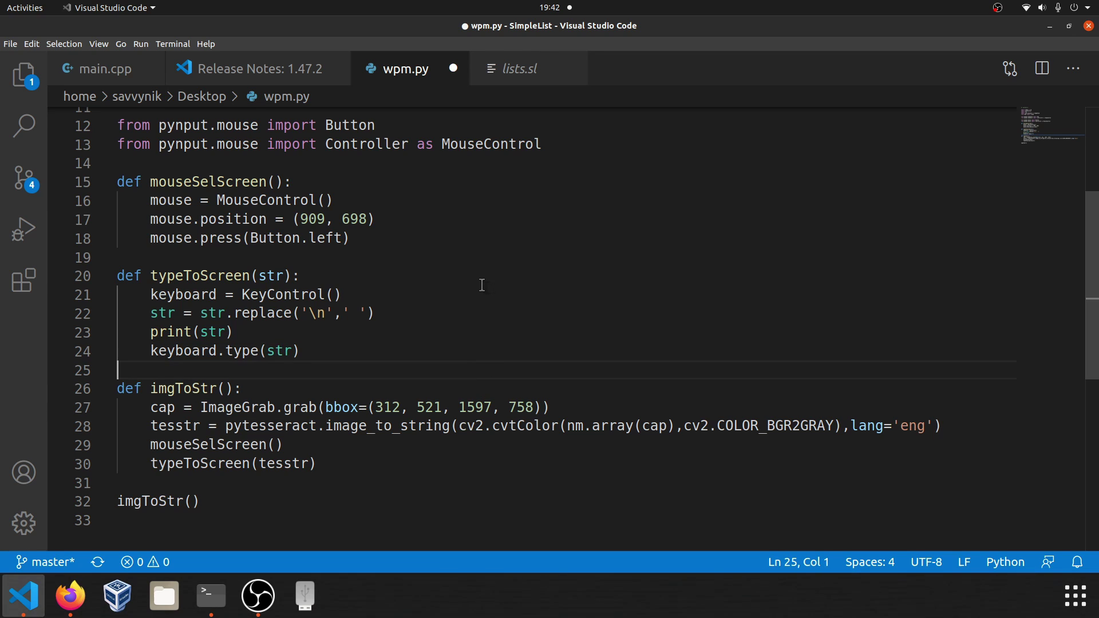
{"action": "key", "text": "ctrl+s"}
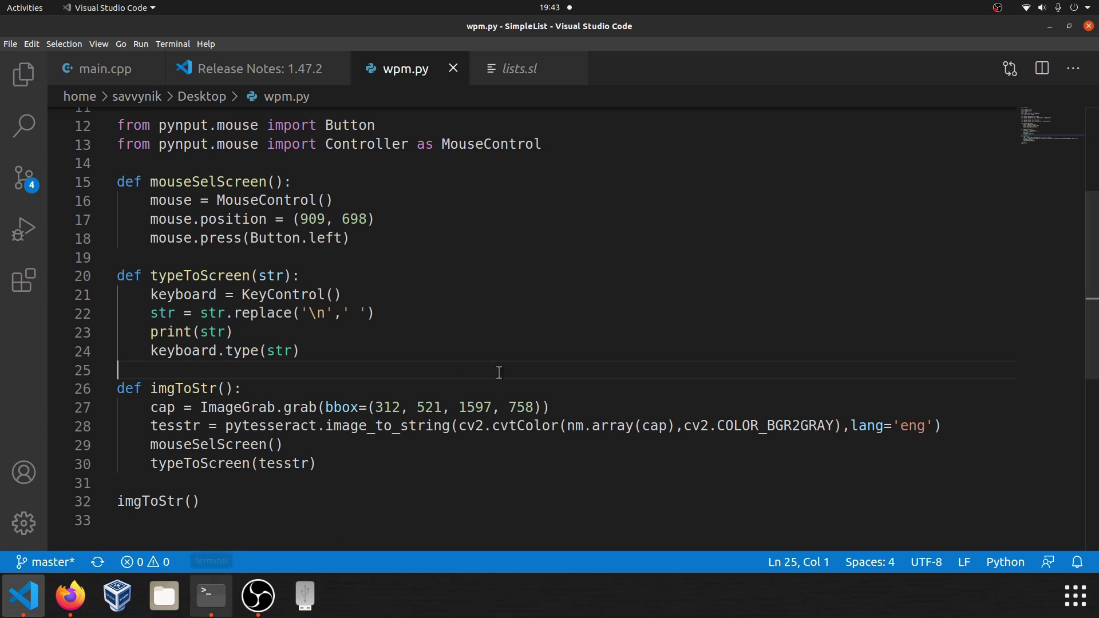
Minimize VS Code, then move the Terminal window fully on-screen and widen it.
{"action": "left_click", "coordinate": [1050, 26]}
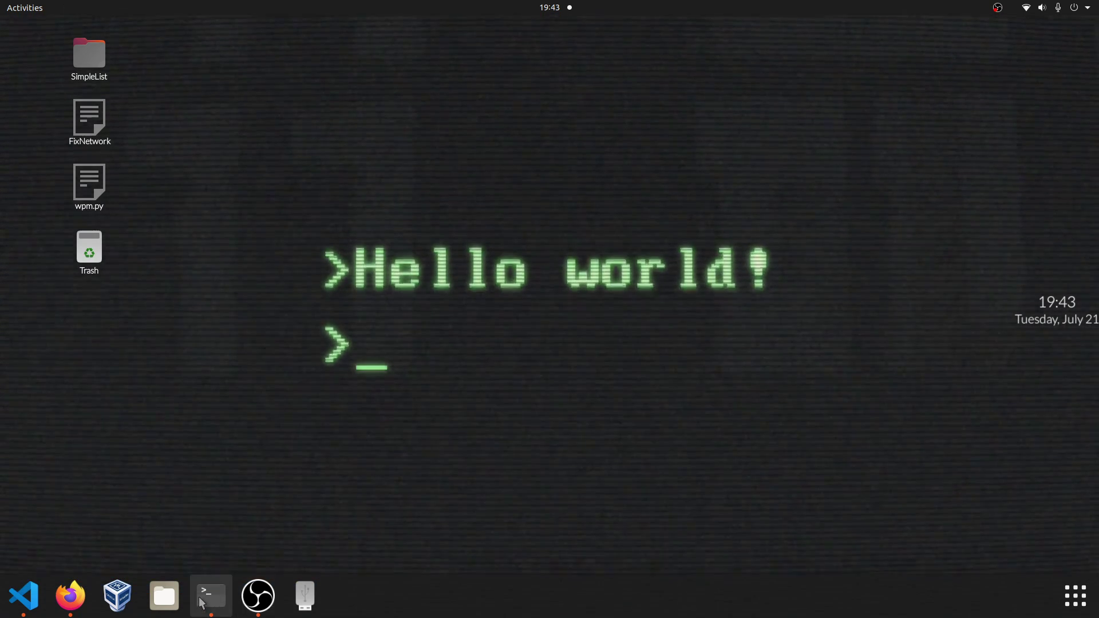
{"action": "left_click", "coordinate": [210, 595]}
{"action": "left_click_drag", "start_coordinate": [258, 454], "coordinate": [516, 82]}
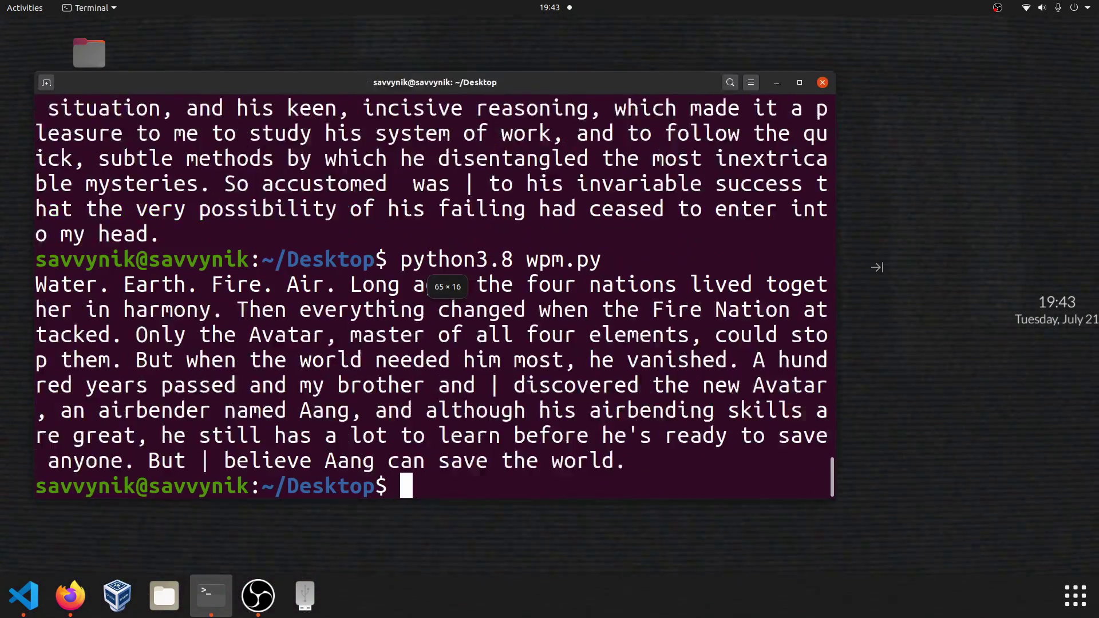
{"action": "left_click_drag", "start_coordinate": [708, 284], "coordinate": [870, 284]}
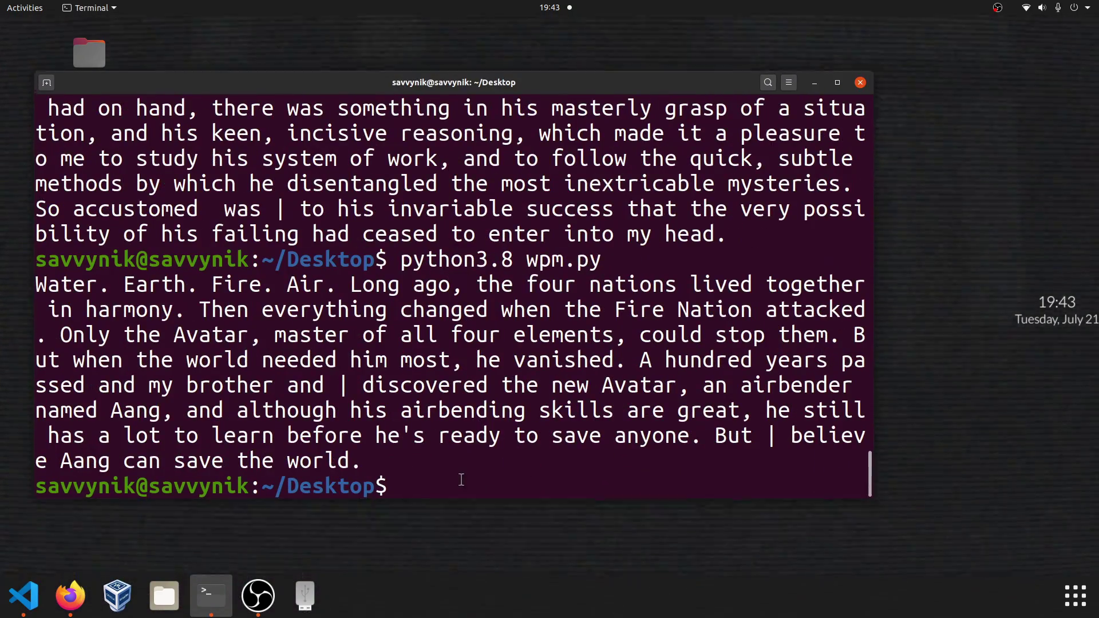
Inspect the stray | characters in the wpm.py output by selecting and deselecting them.
{"action": "double_click", "coordinate": [345, 383]}
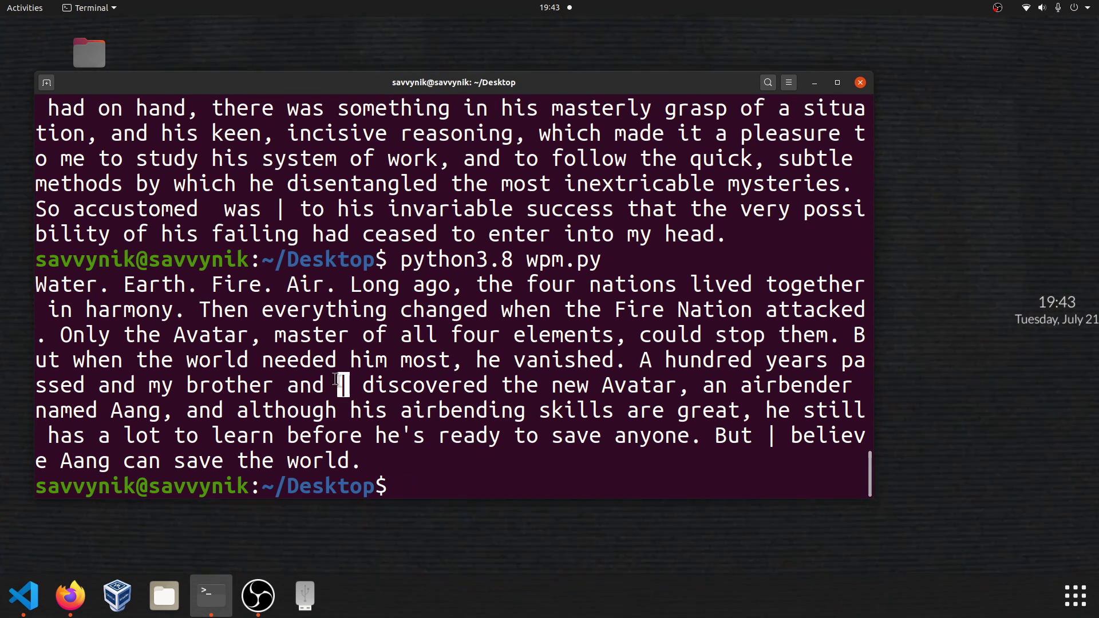
{"action": "left_click", "coordinate": [382, 393]}
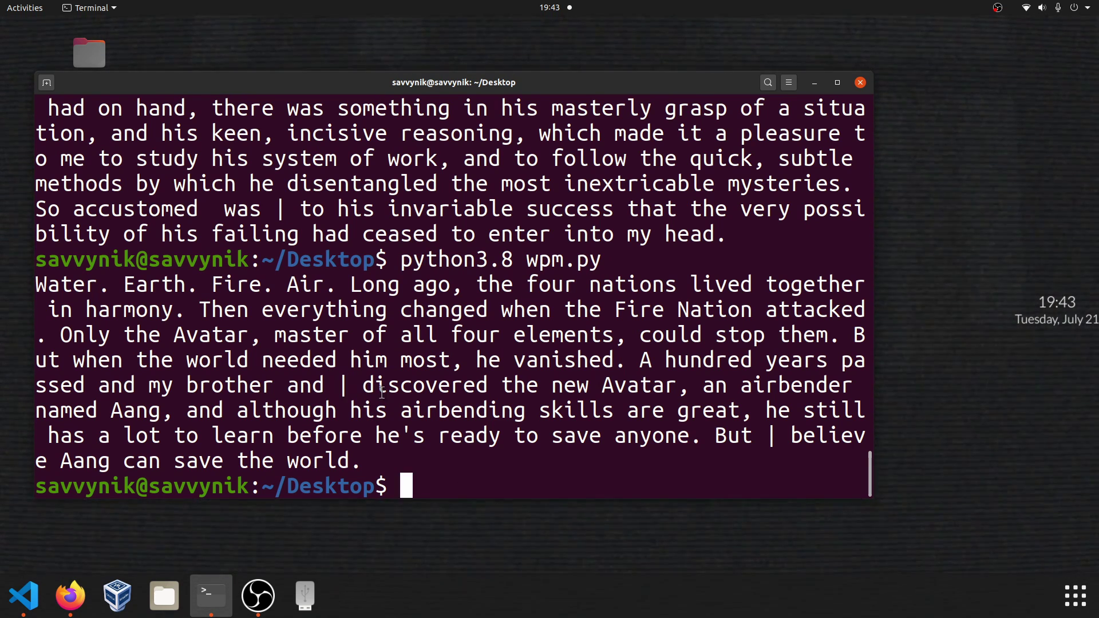
{"action": "double_click", "coordinate": [345, 386]}
{"action": "left_click", "coordinate": [356, 391]}
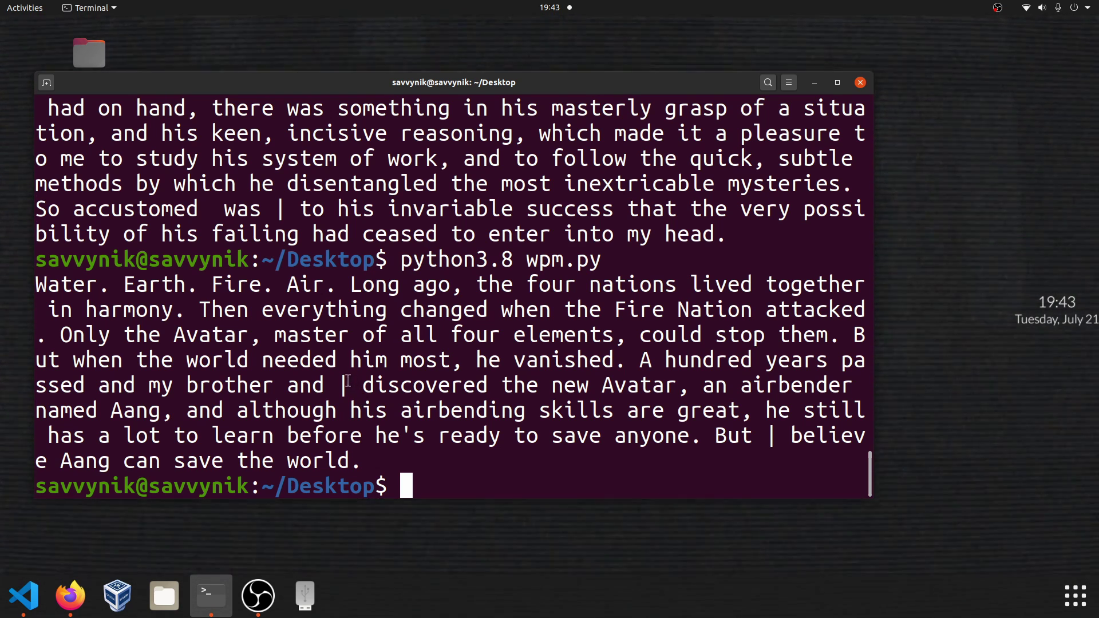
{"action": "double_click", "coordinate": [344, 385]}
{"action": "left_click", "coordinate": [363, 387]}
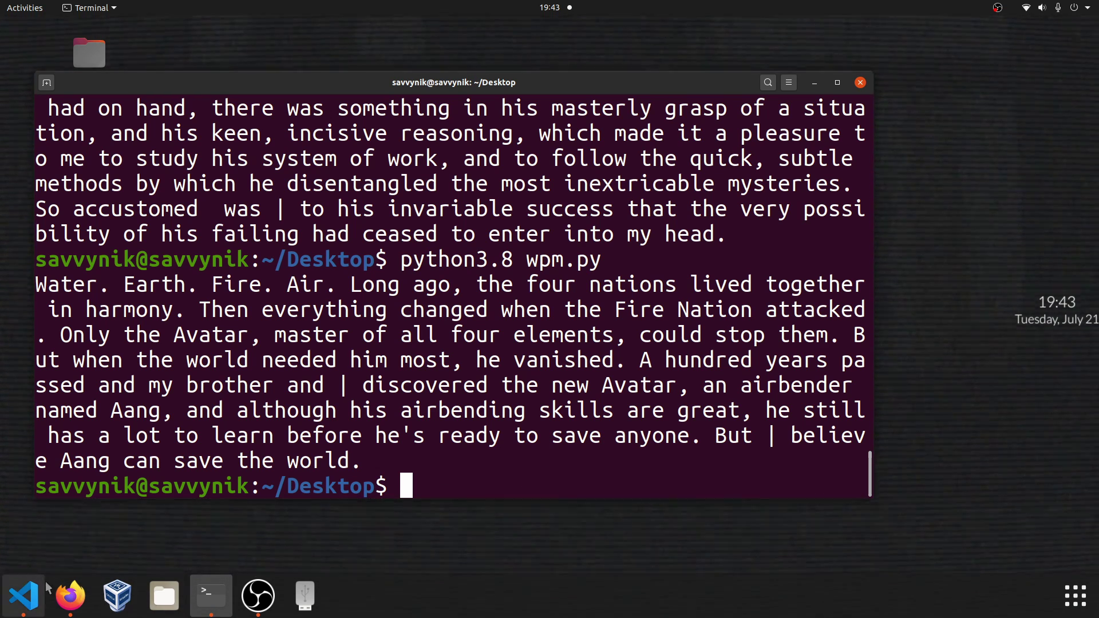
Reload the typing test for the Briony Lodge passage and enter python3.8 wpm.py in Terminal.
{"action": "left_click", "coordinate": [71, 596]}
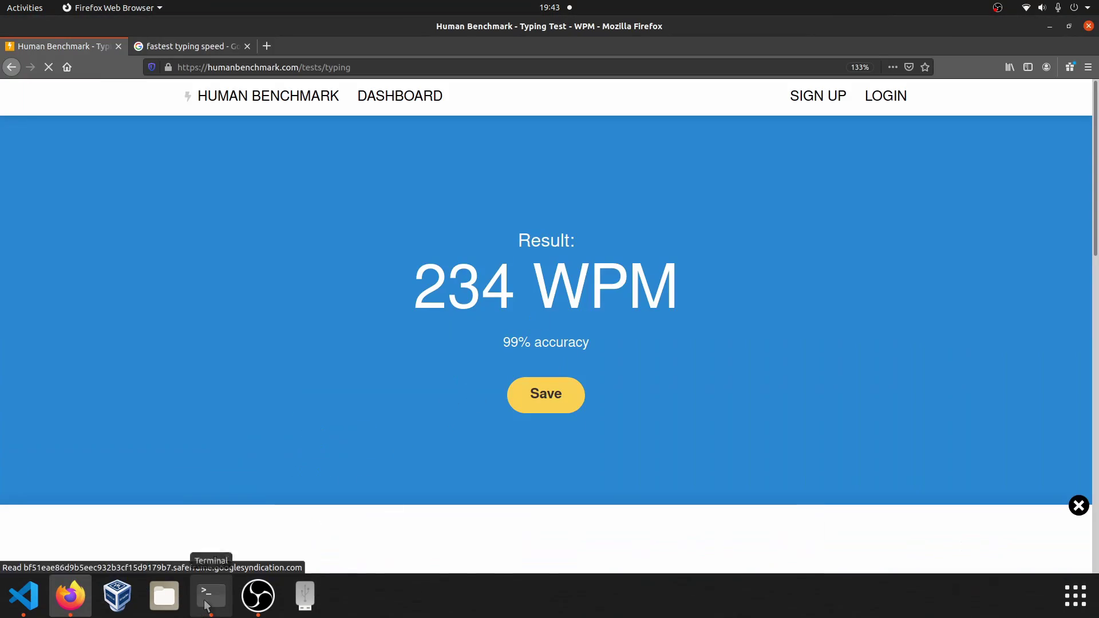
{"action": "left_click", "coordinate": [211, 596]}
{"action": "left_click_drag", "start_coordinate": [519, 86], "coordinate": [534, 132]}
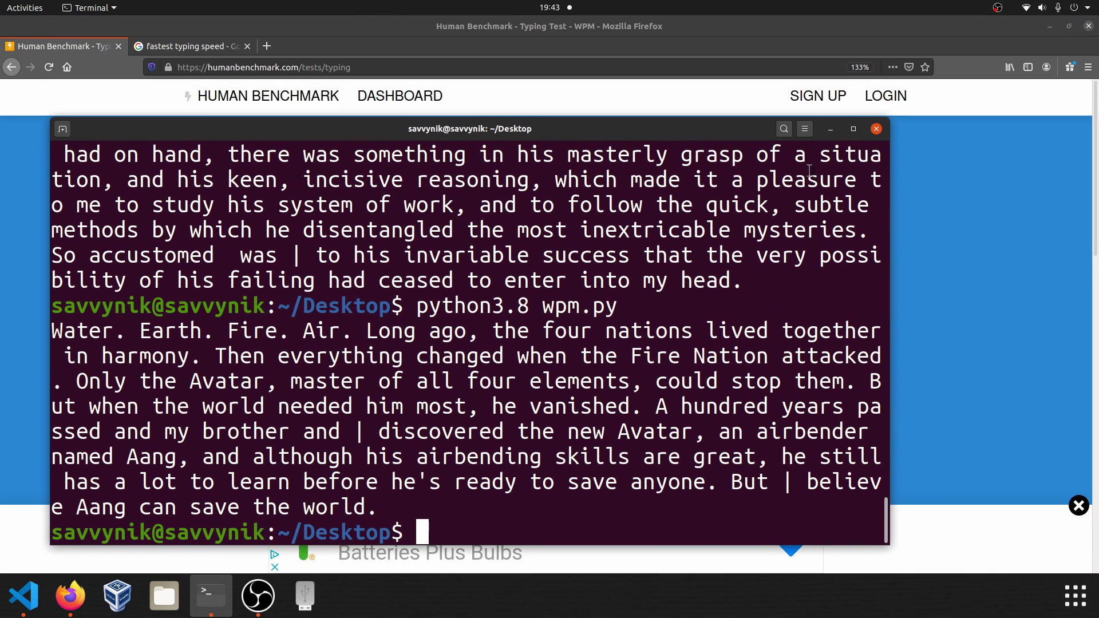
{"action": "left_click", "coordinate": [876, 129]}
{"action": "left_click", "coordinate": [49, 67]}
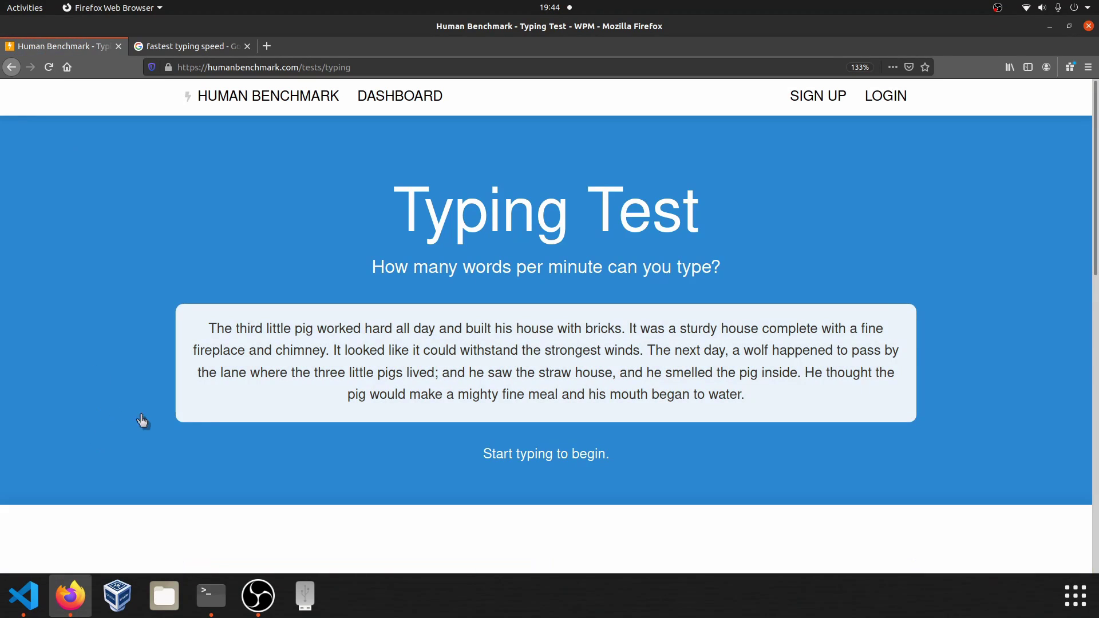
{"action": "left_click", "coordinate": [210, 595]}
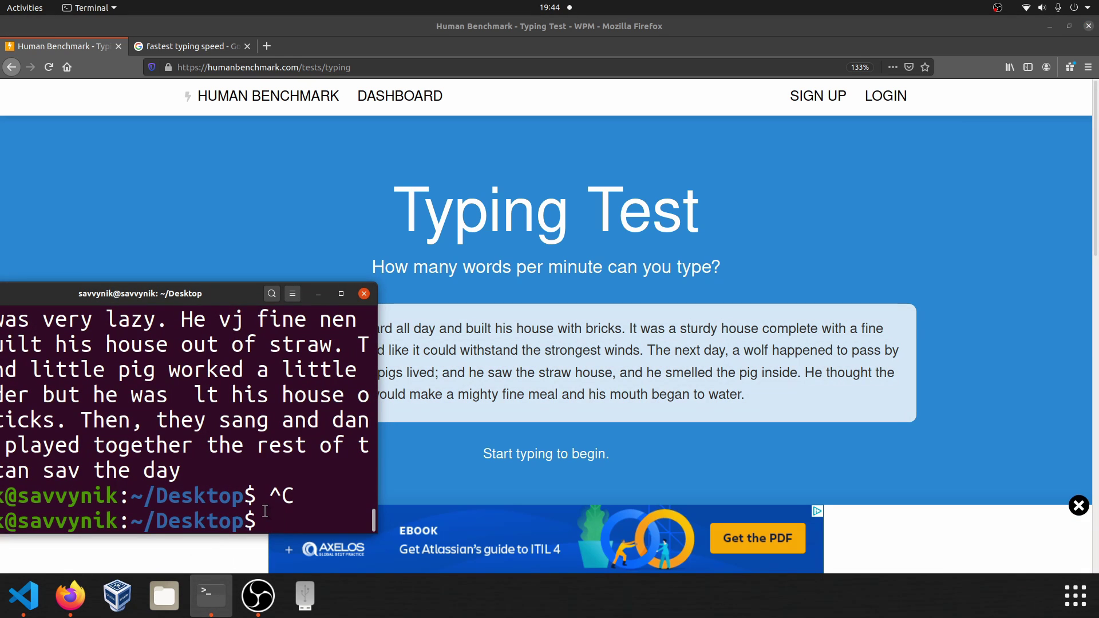
{"action": "type", "text": "python3."}
{"action": "key", "text": "Return"}
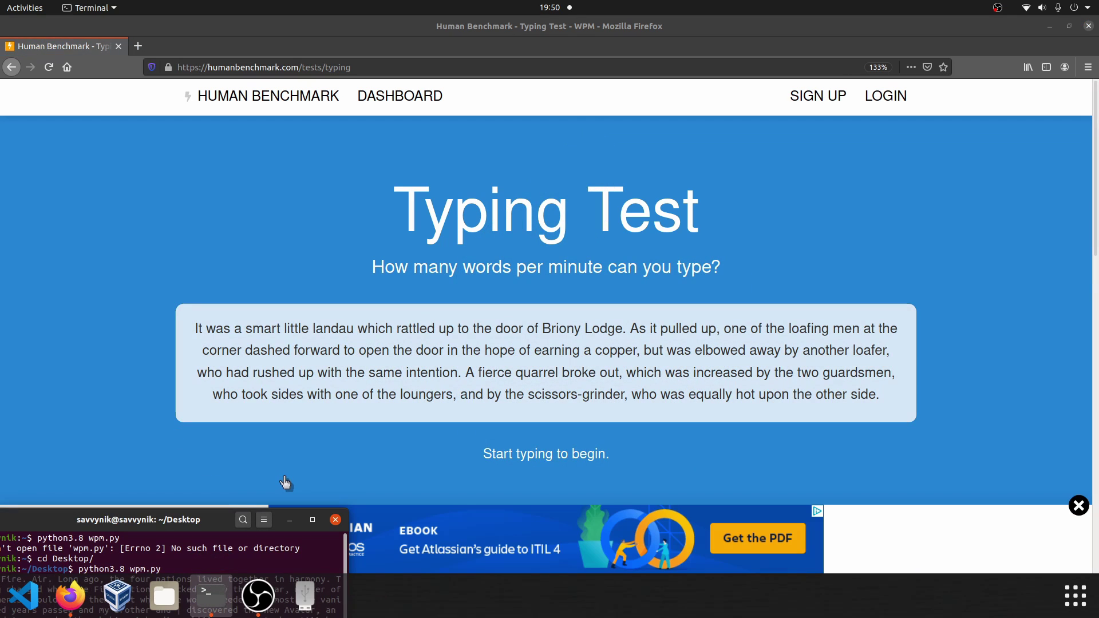
Run wpm.py to auto-type the Briony Lodge passage, scoring 4540 WPM at 100% accuracy.
{"action": "key", "text": "Return"}
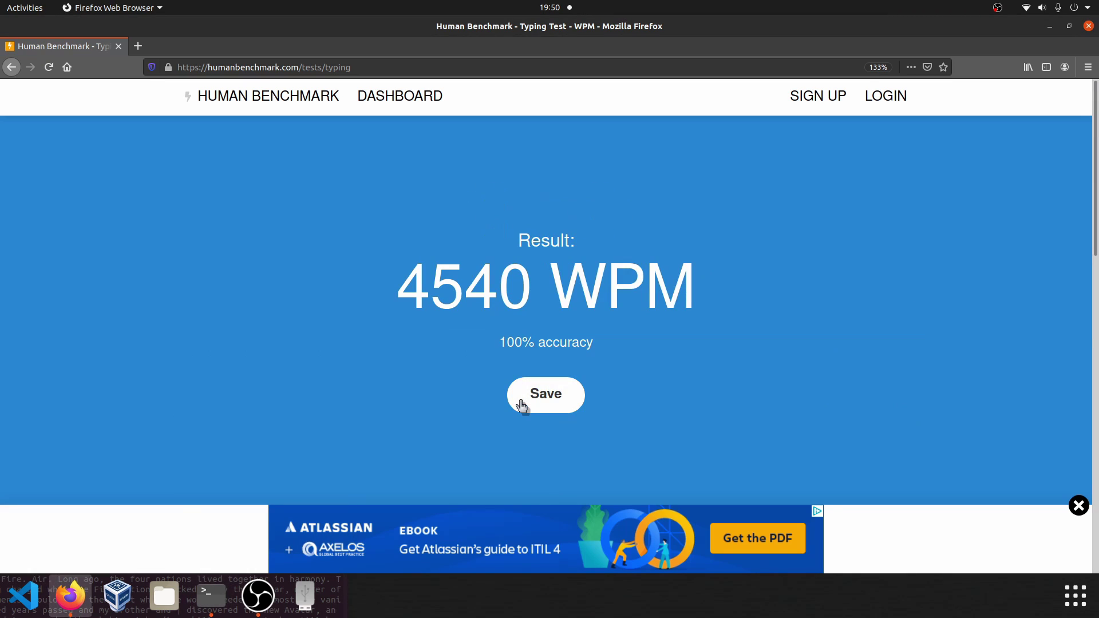